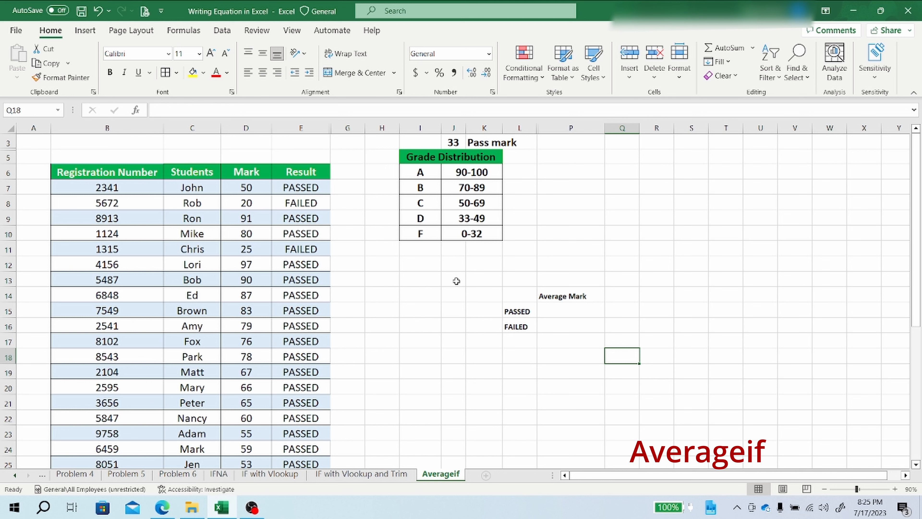
pyautogui.write('=')
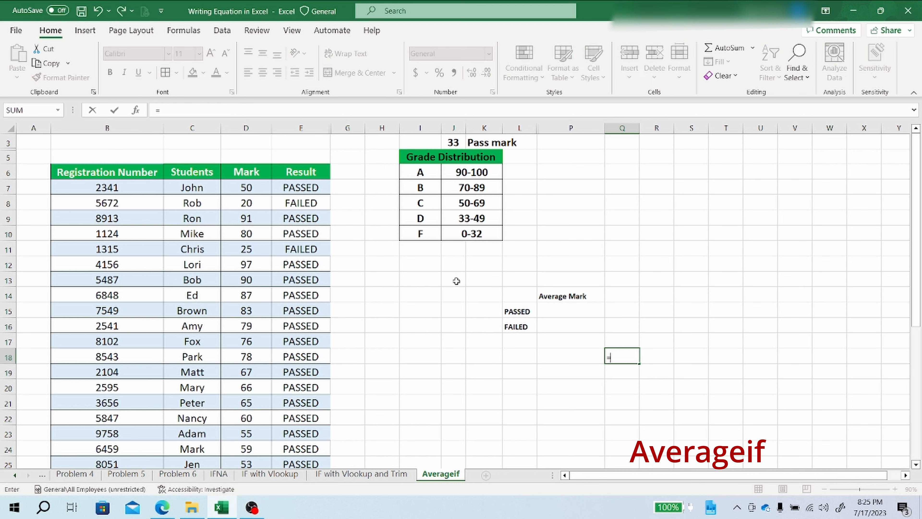
pyautogui.write('avera')
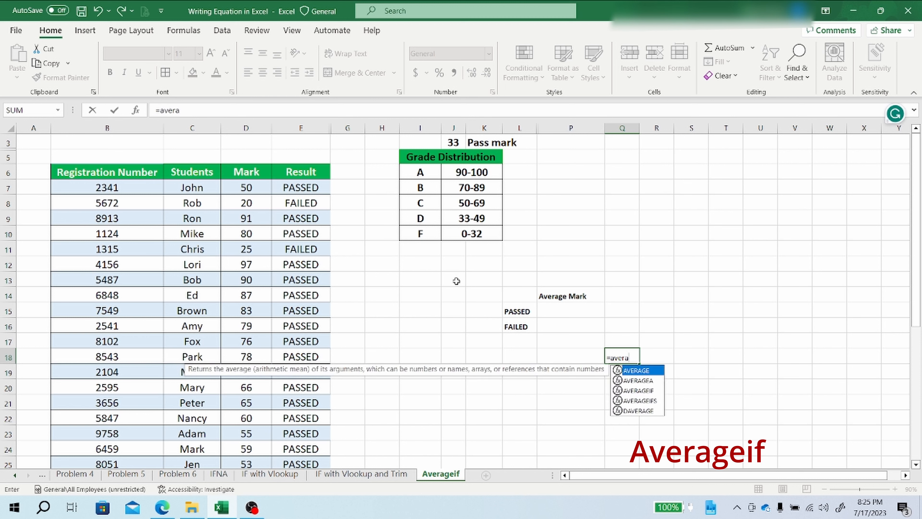
pyautogui.write('geif')
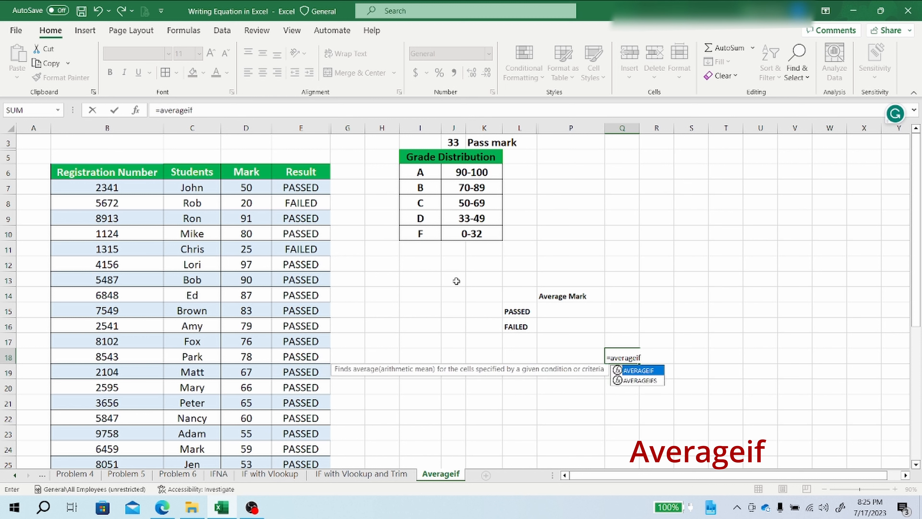
pyautogui.write('(')
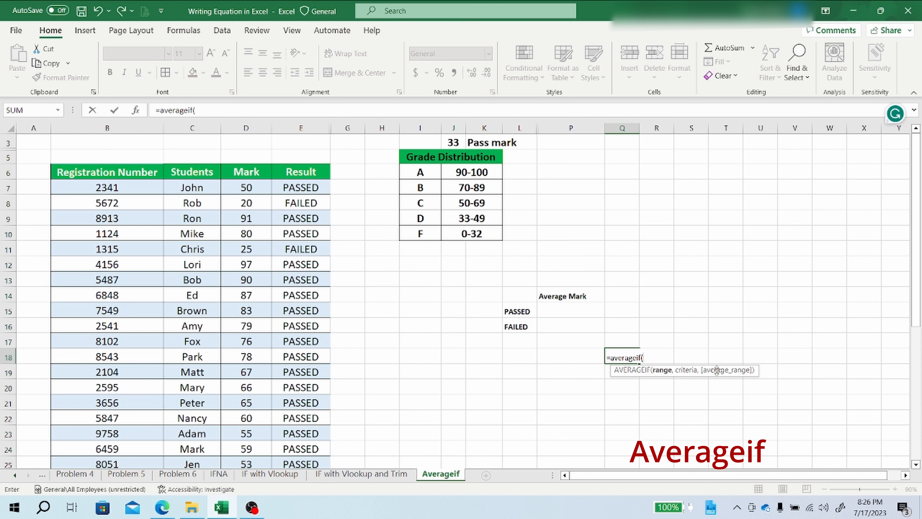
pyautogui.press('BackSpace')
pyautogui.press('BackSpace')
pyautogui.press('BackSpace')
pyautogui.press('BackSpace')
pyautogui.press('BackSpace')
pyautogui.press('BackSpace')
pyautogui.press('BackSpace')
pyautogui.press('BackSpace')
pyautogui.press('BackSpace')
pyautogui.press('BackSpace')
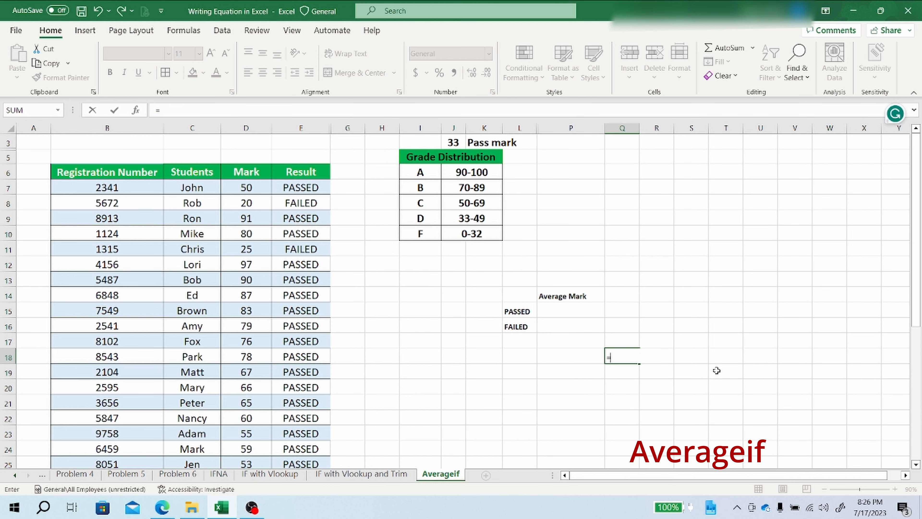
pyautogui.press('BackSpace')
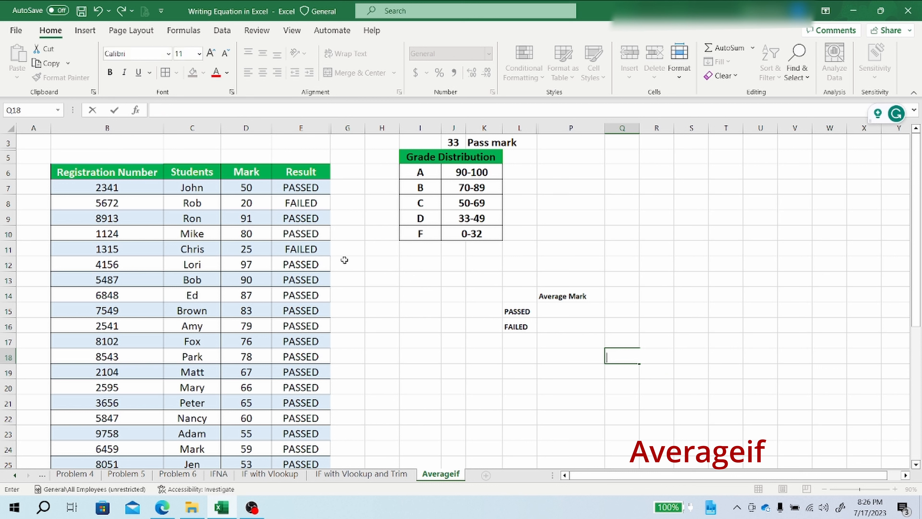
# Start an AVERAGEIF formula in P15, beside PASSED, with the Result column E7:E26 as the criteria range.
pyautogui.click(559, 308)
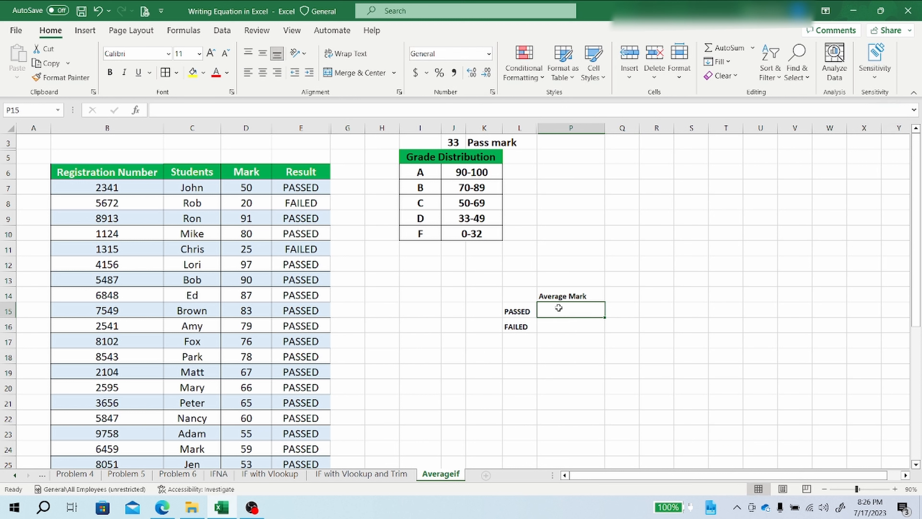
pyautogui.write('=a')
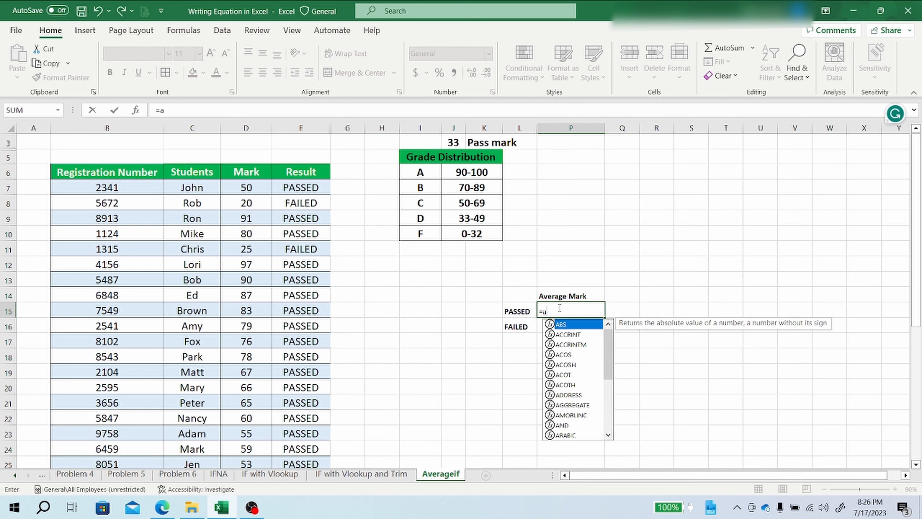
pyautogui.write('verageif')
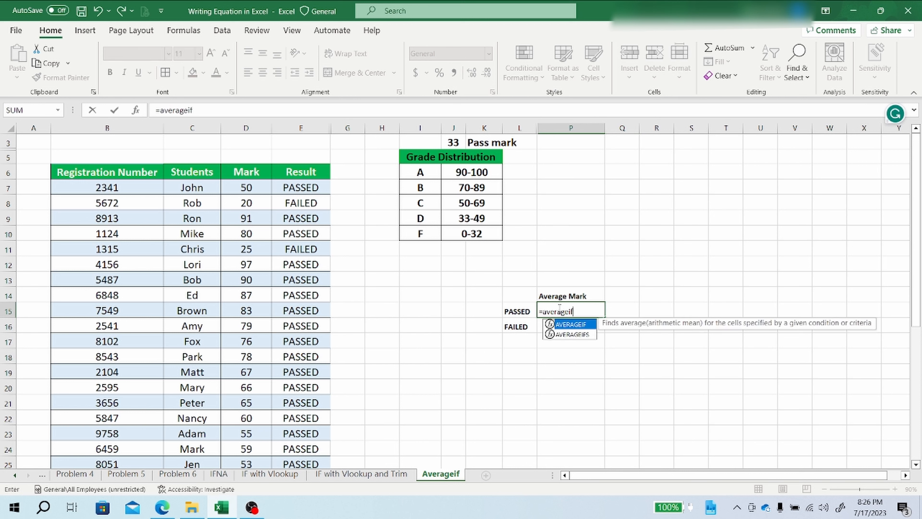
pyautogui.write('(')
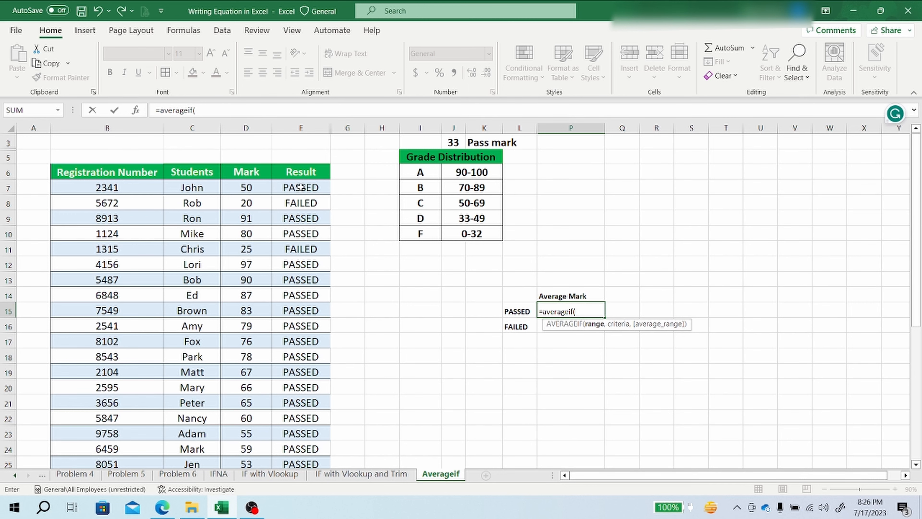
pyautogui.moveTo(298, 187); pyautogui.dragTo(301, 446)
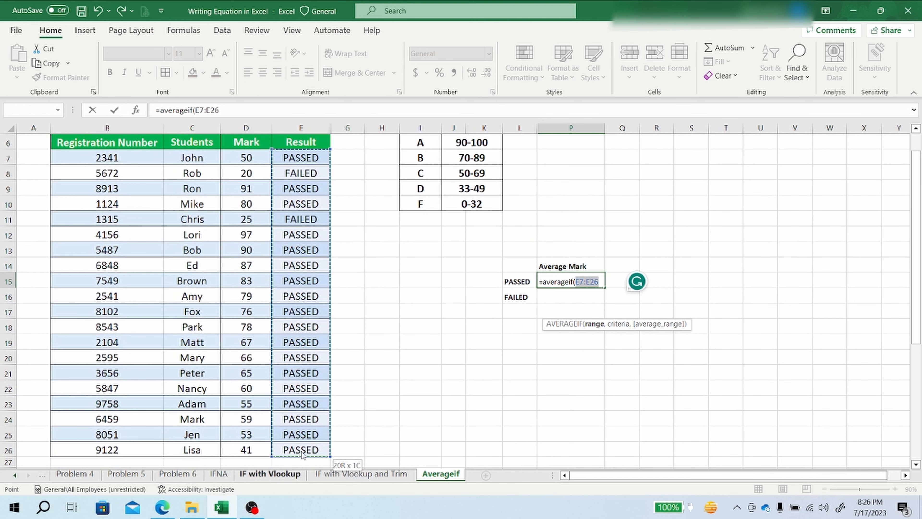
pyautogui.scroll(1, 472, 327)
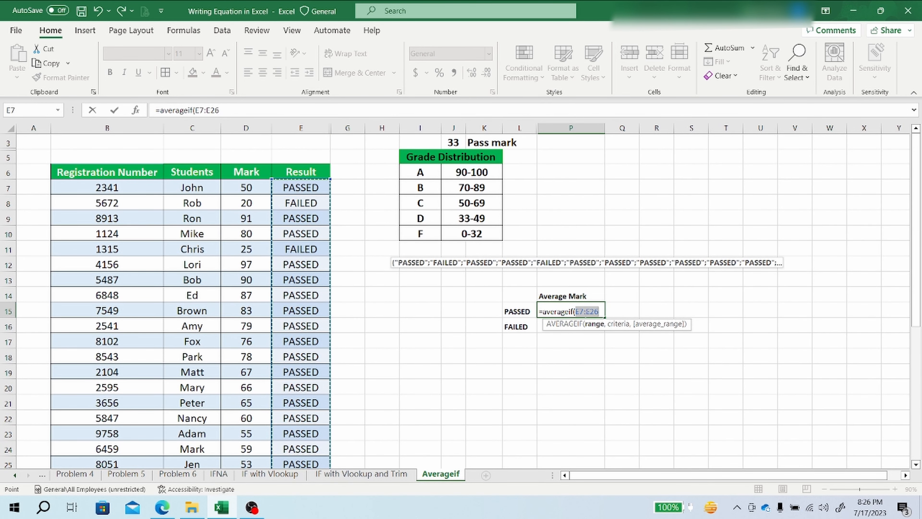
# Make the criteria range in the P15 formula absolute as $E$7:$E$26 and continue to the criteria argument.
pyautogui.click(587, 311)
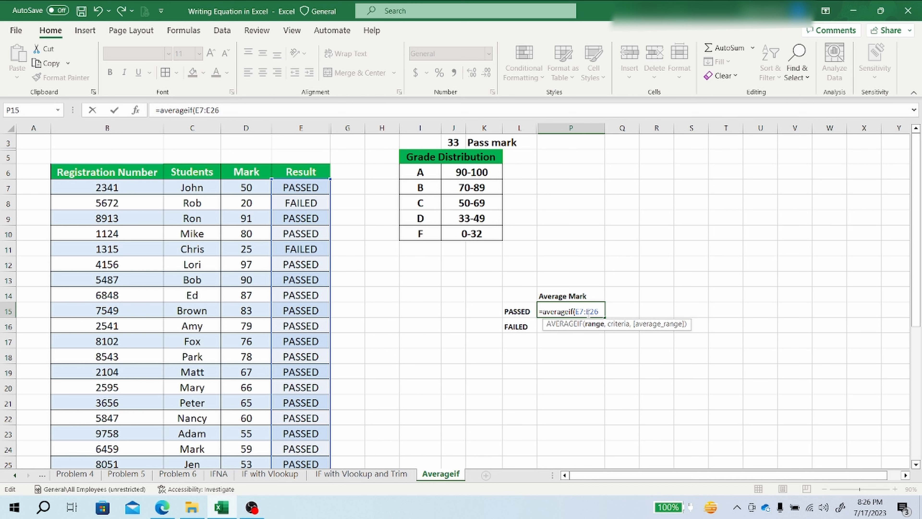
pyautogui.click(586, 311)
pyautogui.press('F4')
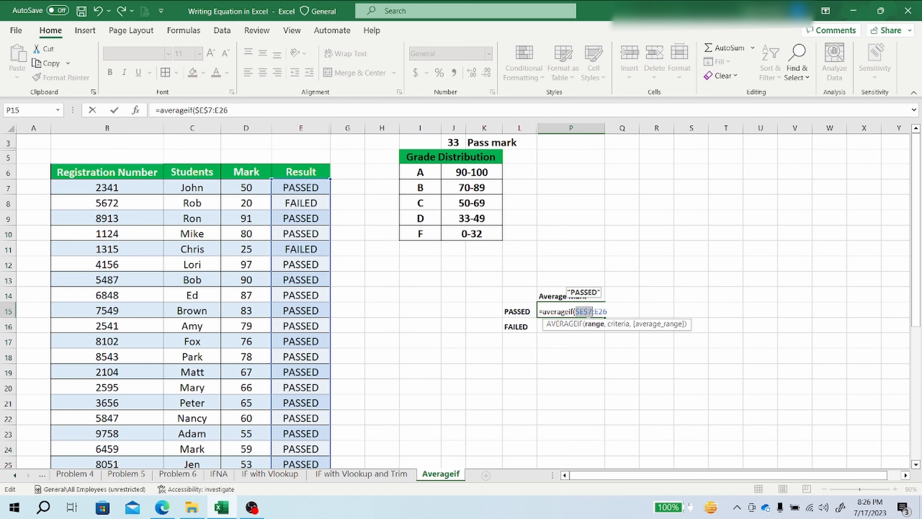
pyautogui.click(616, 310)
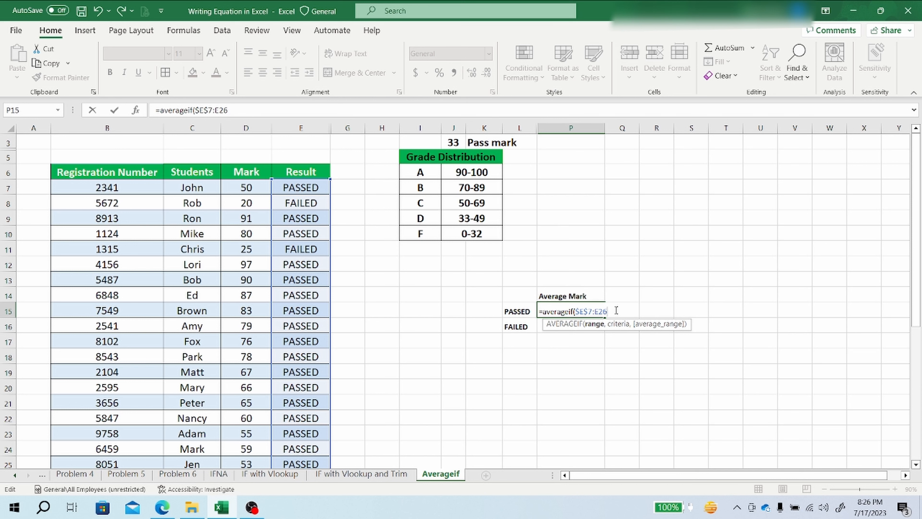
pyautogui.press('F4')
pyautogui.write(',')
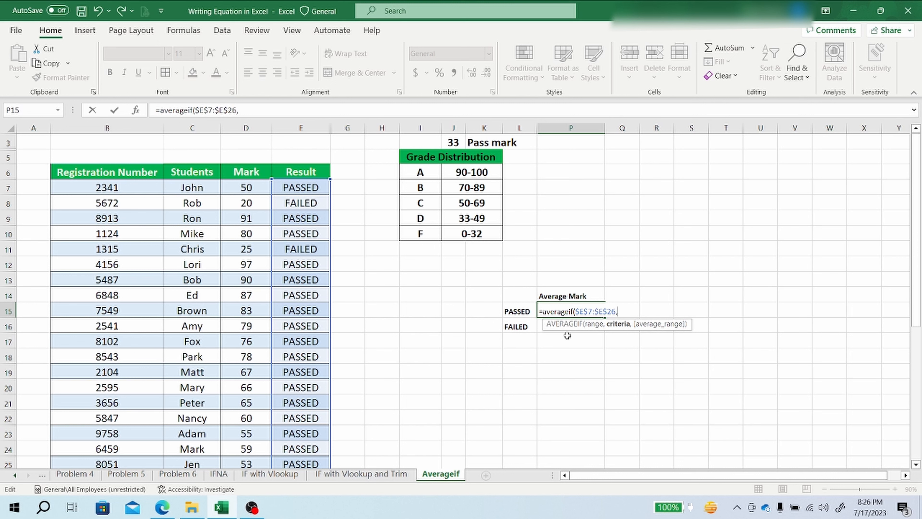
# Complete the P15 AVERAGEIF formula with L15 as the criteria and the Mark column D7:D26 as the average range.
pyautogui.click(515, 311)
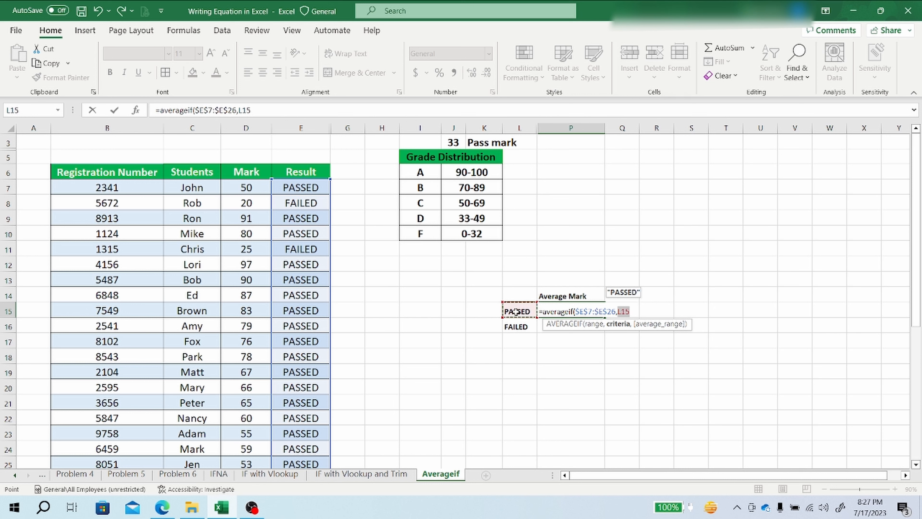
pyautogui.write(',')
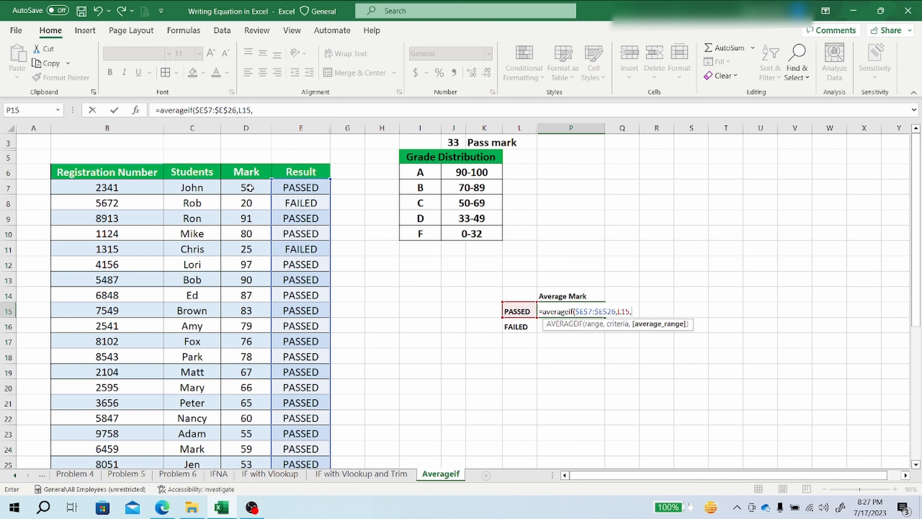
pyautogui.moveTo(249, 187); pyautogui.dragTo(250, 452)
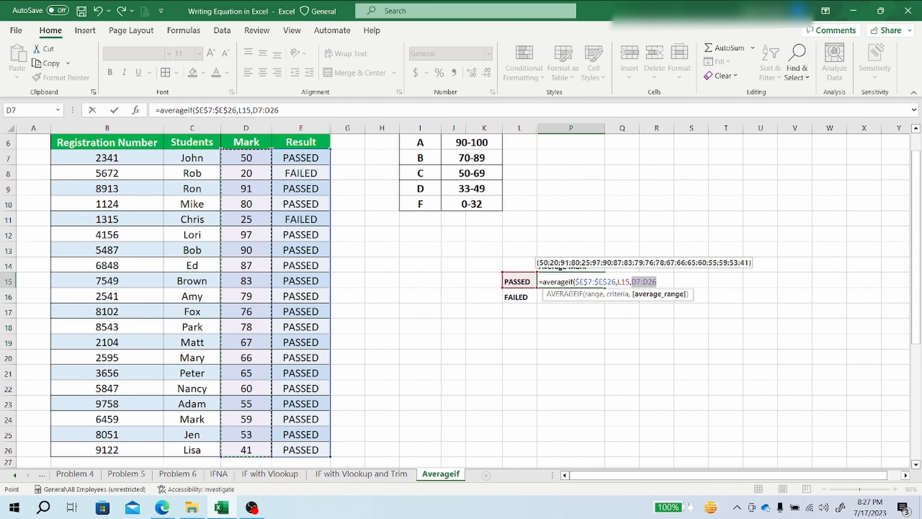
pyautogui.click(660, 282)
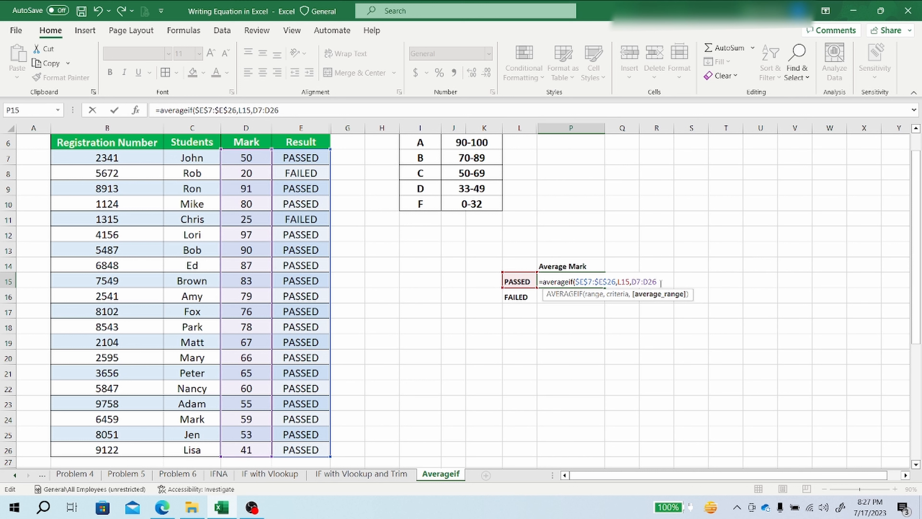
pyautogui.write(')')
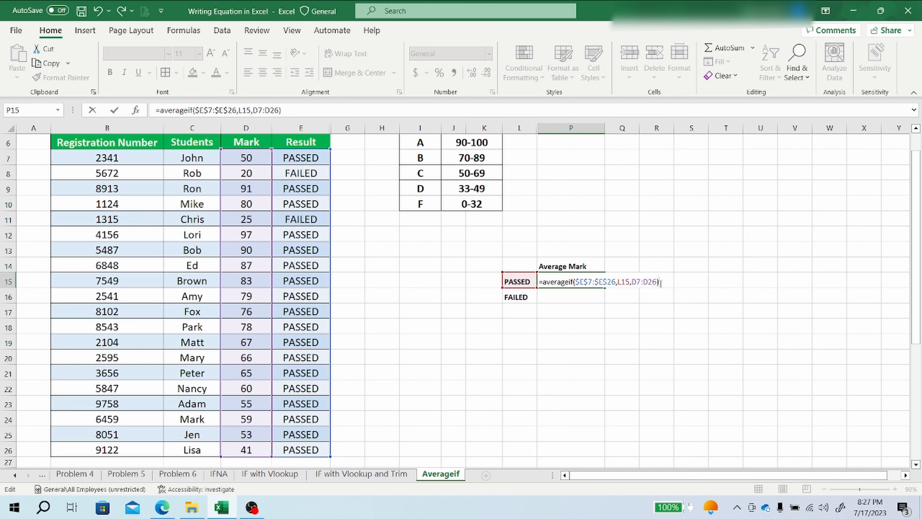
pyautogui.press('Return')
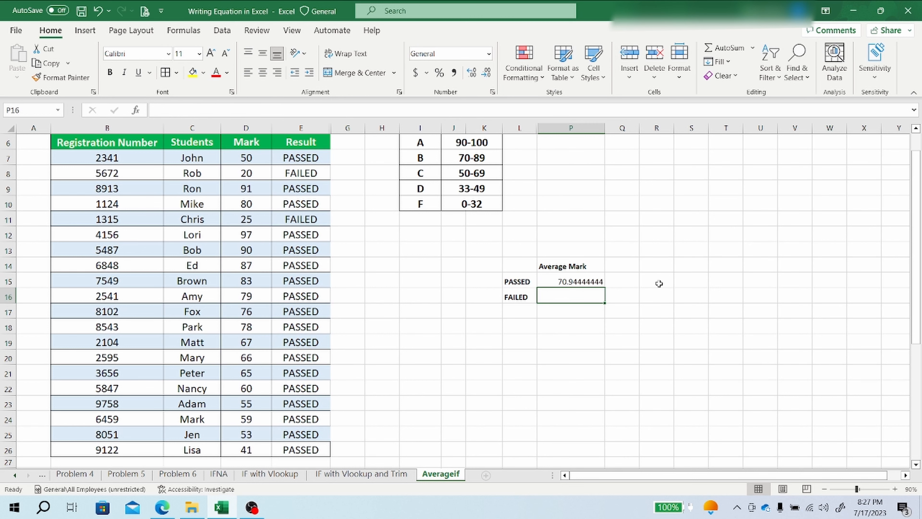
# Format the average in P15 as Number with 2 decimal places and centre it in the cell.
pyautogui.click(569, 282)
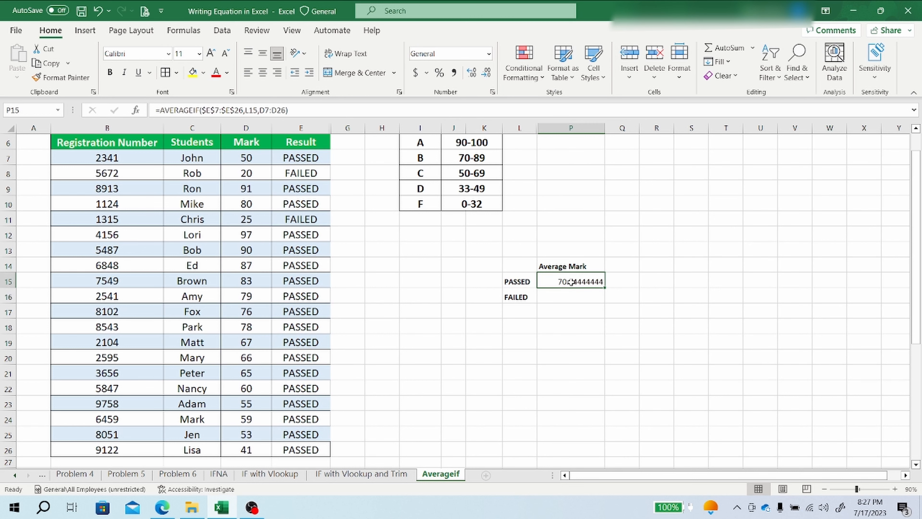
pyautogui.click(495, 93)
pyautogui.click(279, 255)
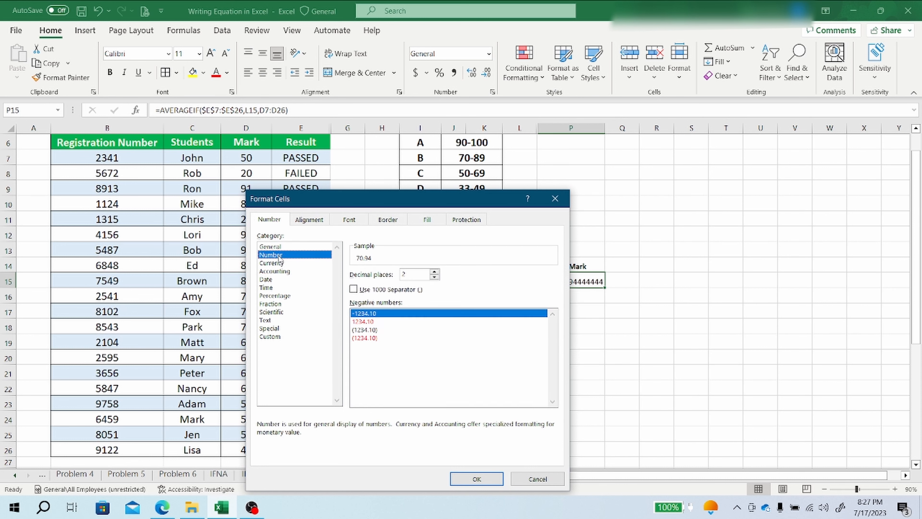
pyautogui.click(472, 483)
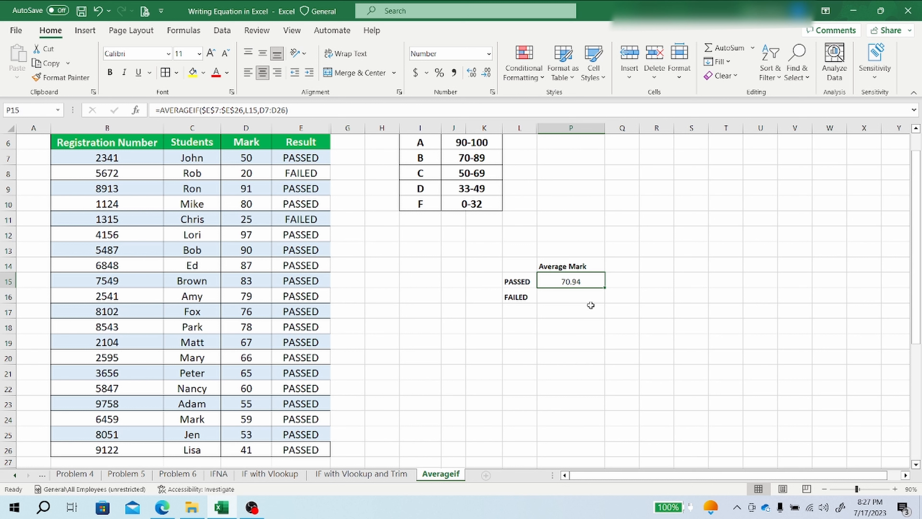
# Make the average range in the P15 formula absolute as $D$7:$D$26 and fill the formula down to P16 for FAILED.
pyautogui.doubleClick(596, 282)
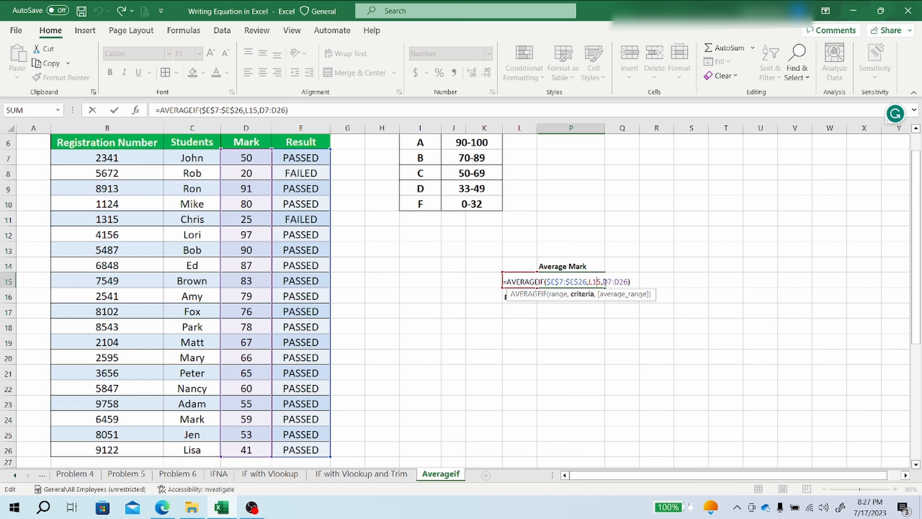
pyautogui.click(604, 282)
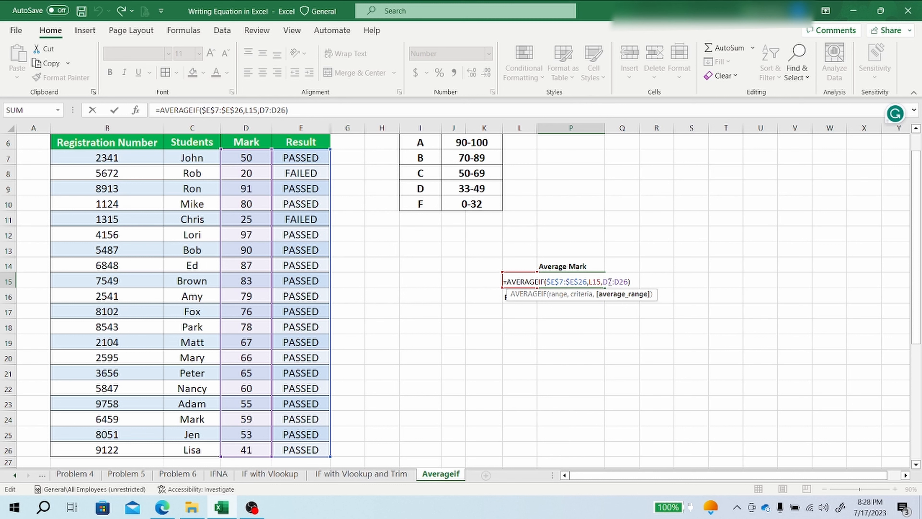
pyautogui.press('F4')
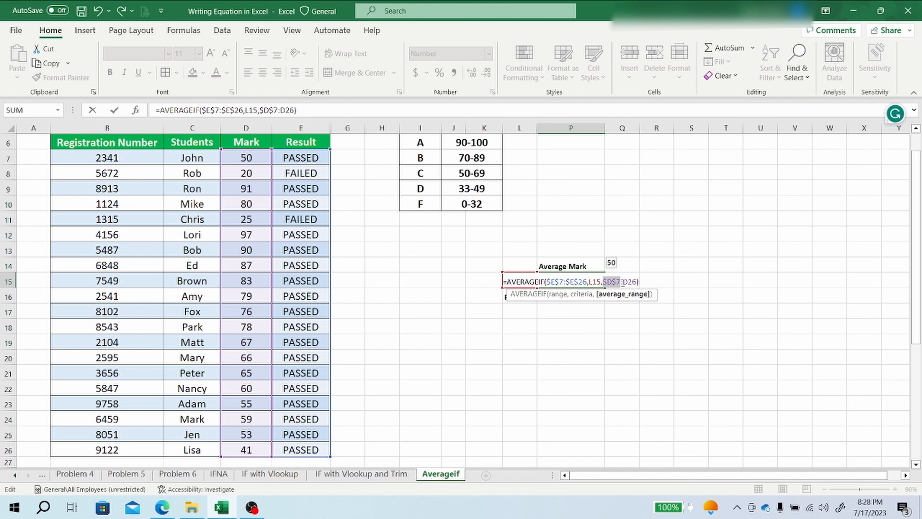
pyautogui.press('F4')
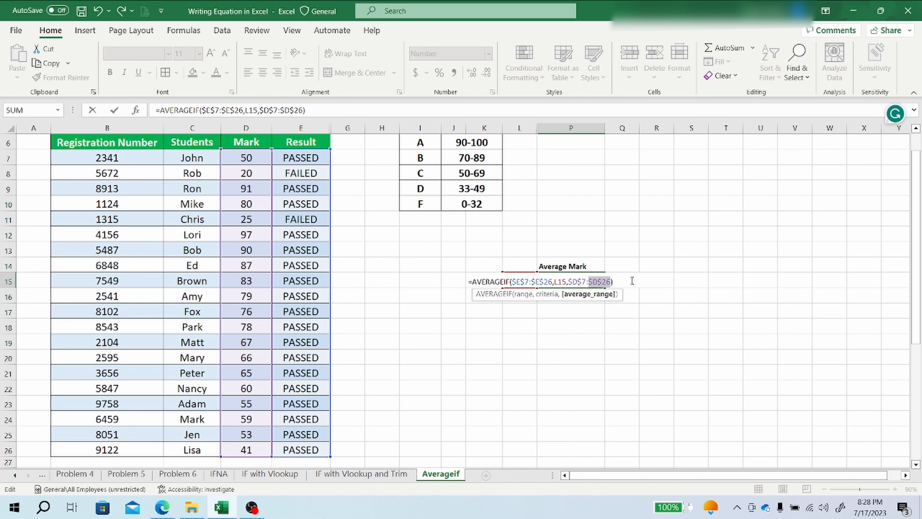
pyautogui.hotkey('ctrl', 'Return')
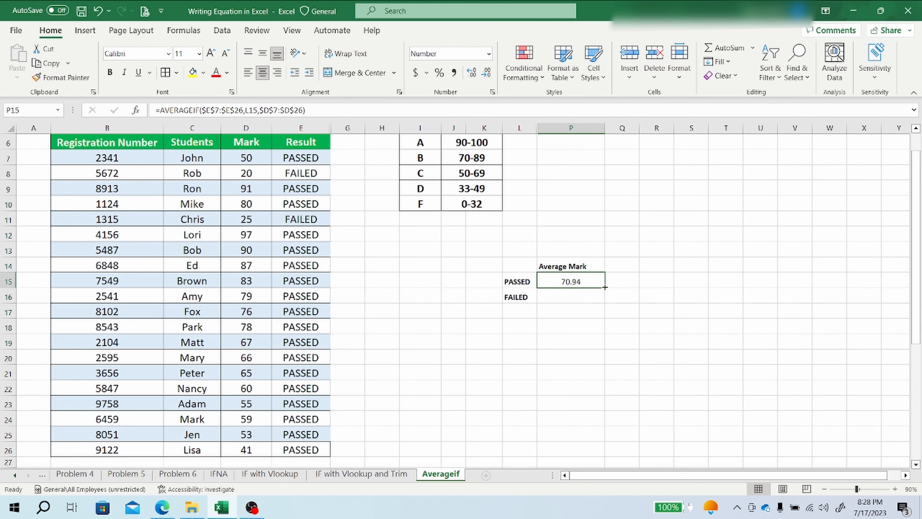
pyautogui.moveTo(605, 287); pyautogui.dragTo(605, 301)
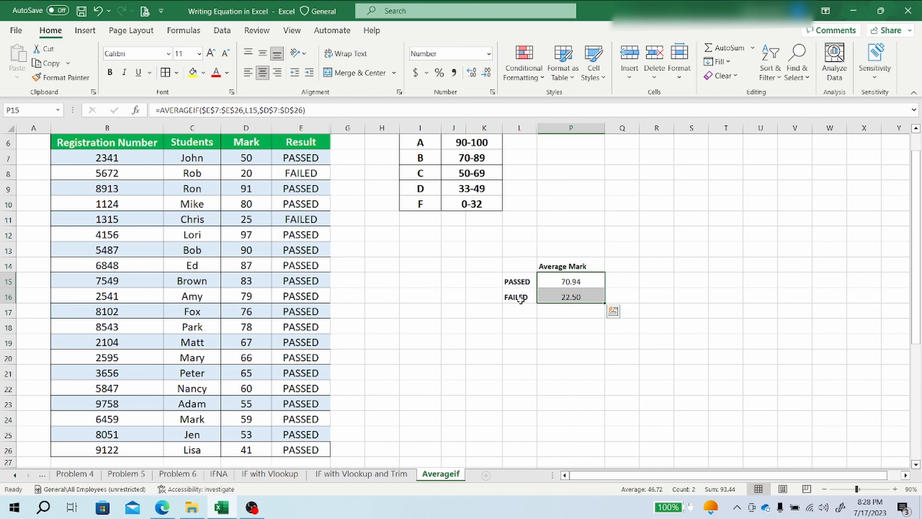
pyautogui.click(562, 323)
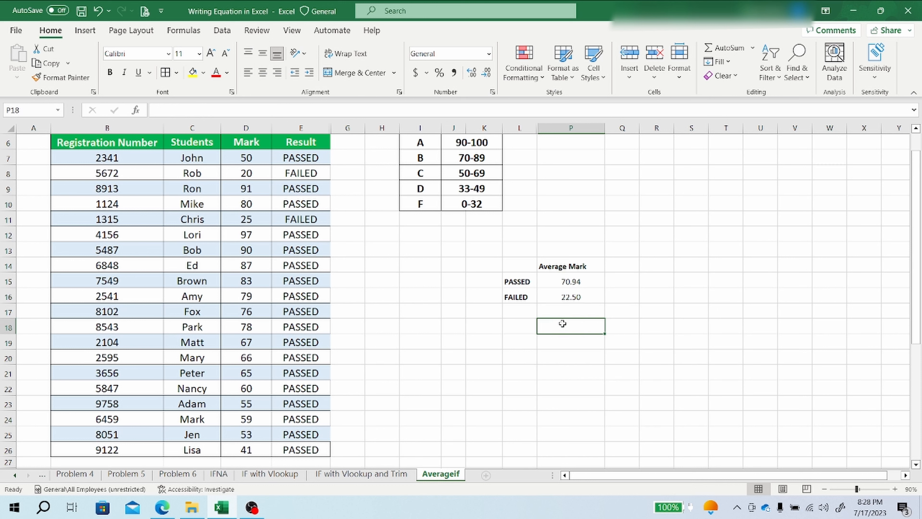